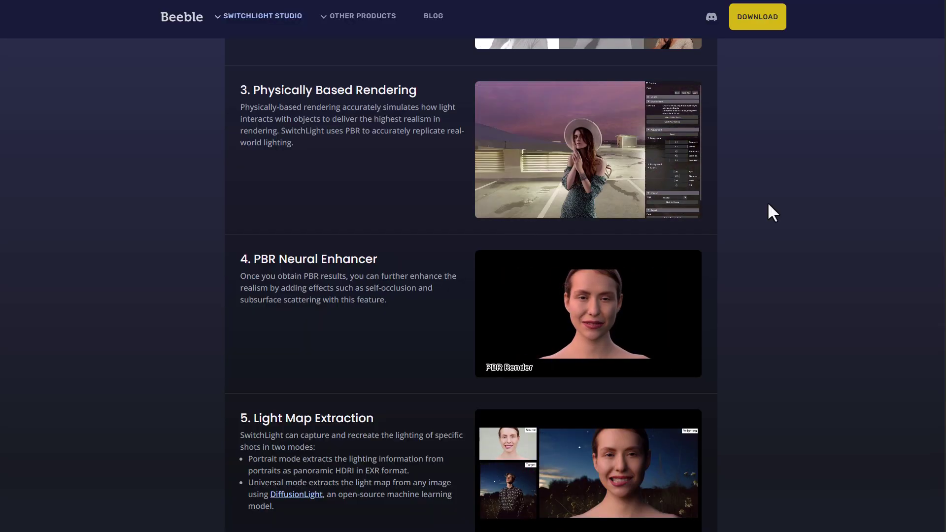
# Scroll through the SwitchLight Studio features to Enterprise Features, then back up to the hero.
pyautogui.scroll(-10, 768, 204)
pyautogui.scroll(-3, 768, 210)
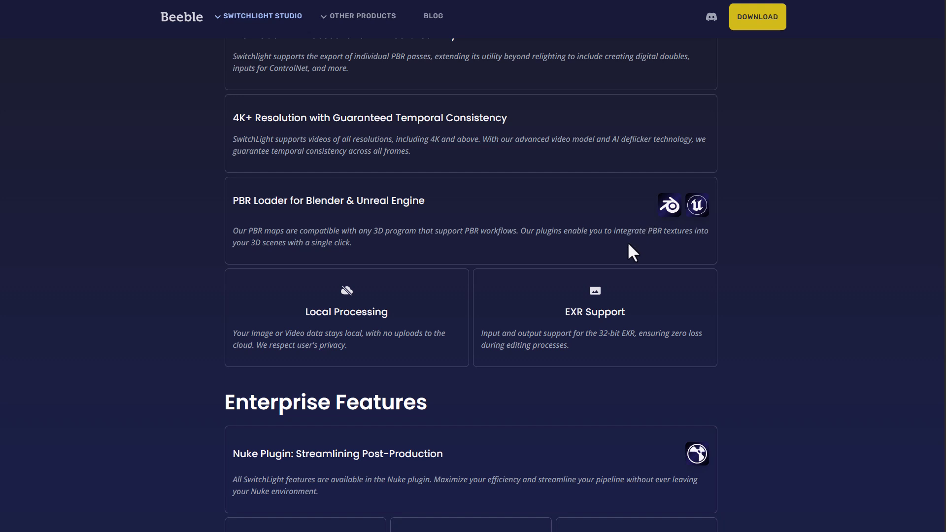
pyautogui.scroll(-3, 628, 245)
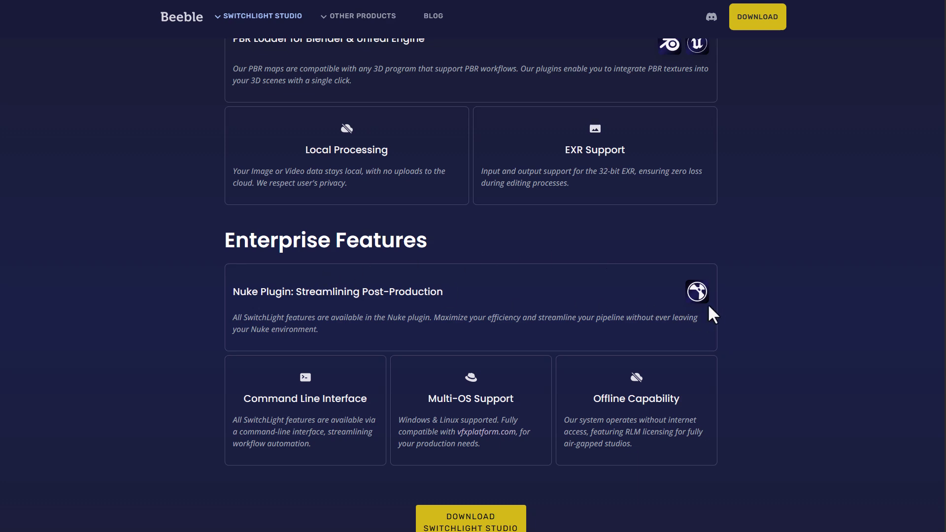
pyautogui.scroll(15, 709, 311)
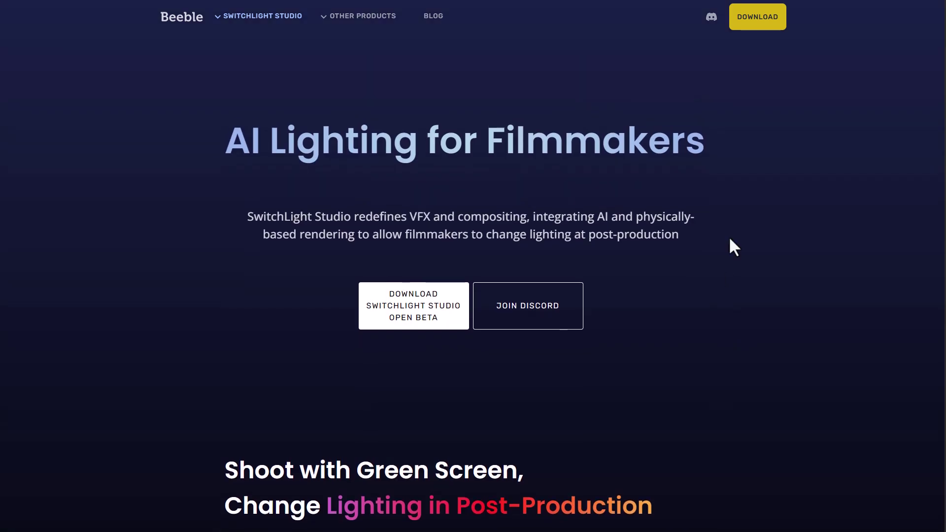
# Go to the SwitchLight Studio download page offering Windows, Redhat and Ubuntu builds.
pyautogui.click(754, 29)
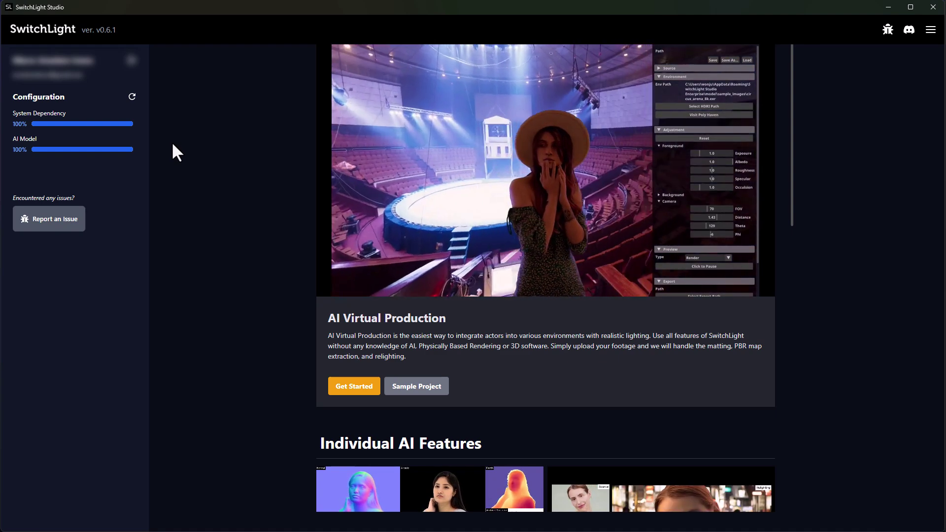
# Scroll the home screen past Individual AI Features to the Utility plugins and CamTrack.
pyautogui.scroll(-5, 665, 200)
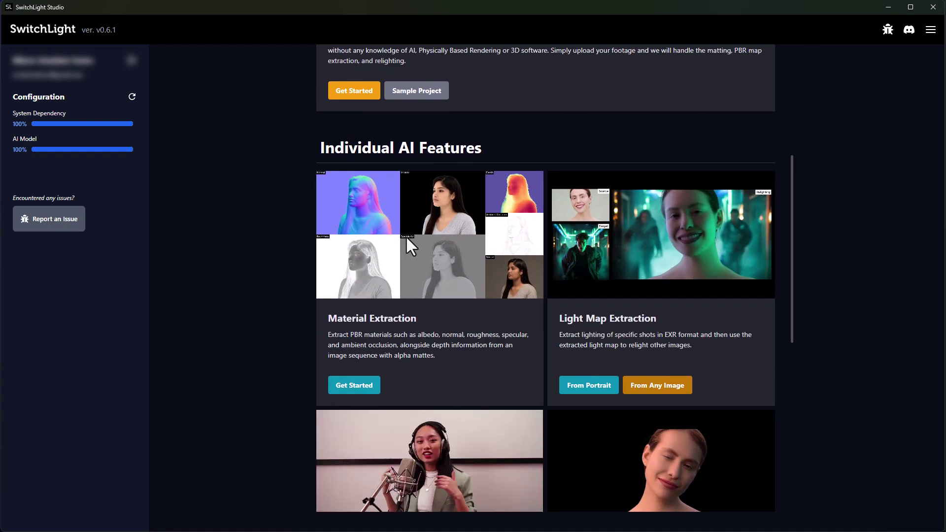
pyautogui.scroll(-7, 402, 237)
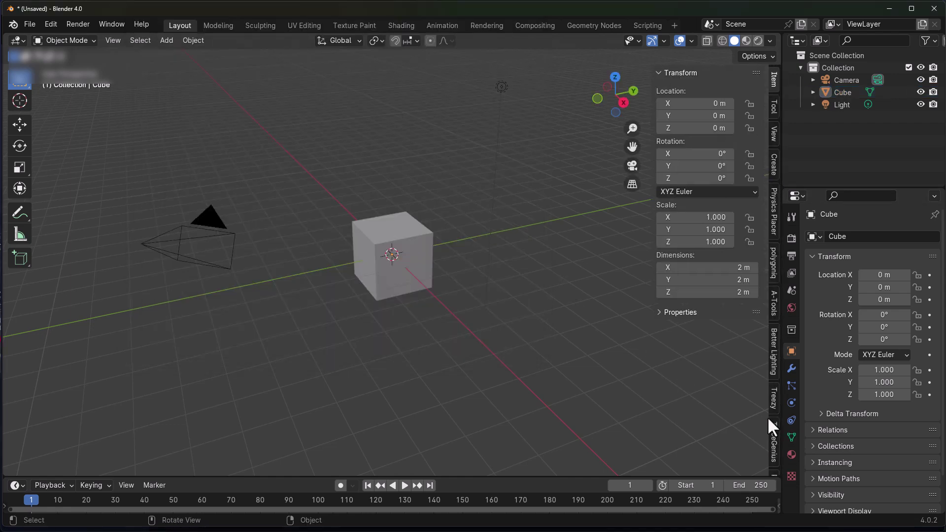
# Show Blender's SwitchLight Studio sidebar panel with its PBR fields, then return to SwitchLight Studio.
pyautogui.scroll(-5, 771, 410)
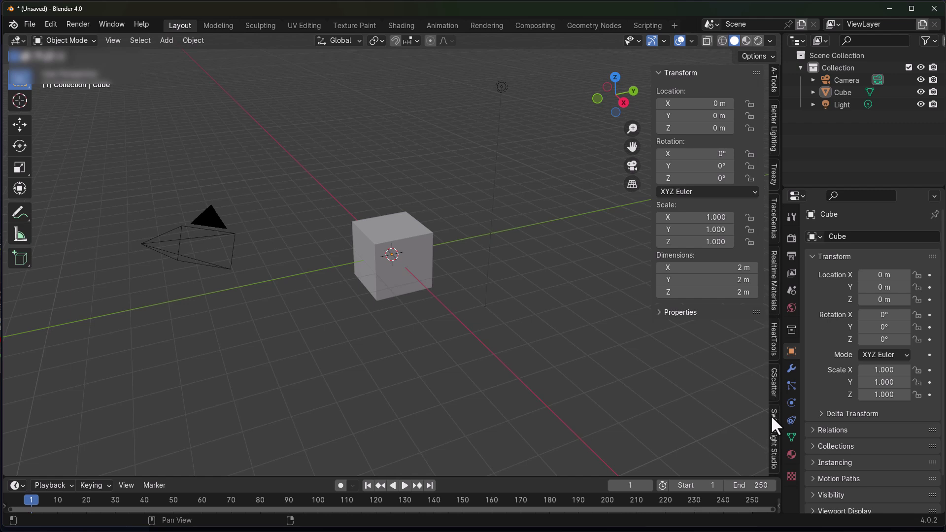
pyautogui.click(773, 433)
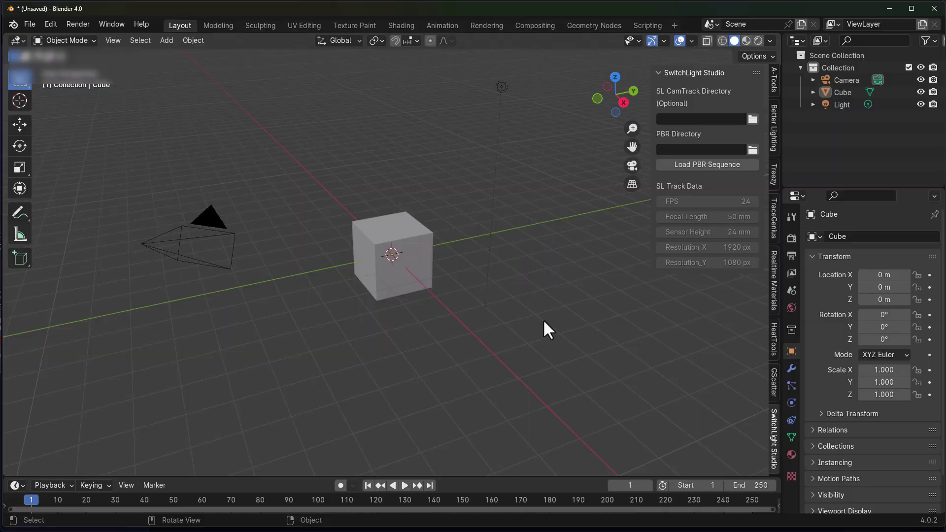
pyautogui.hotkey('alt', 'Tab')
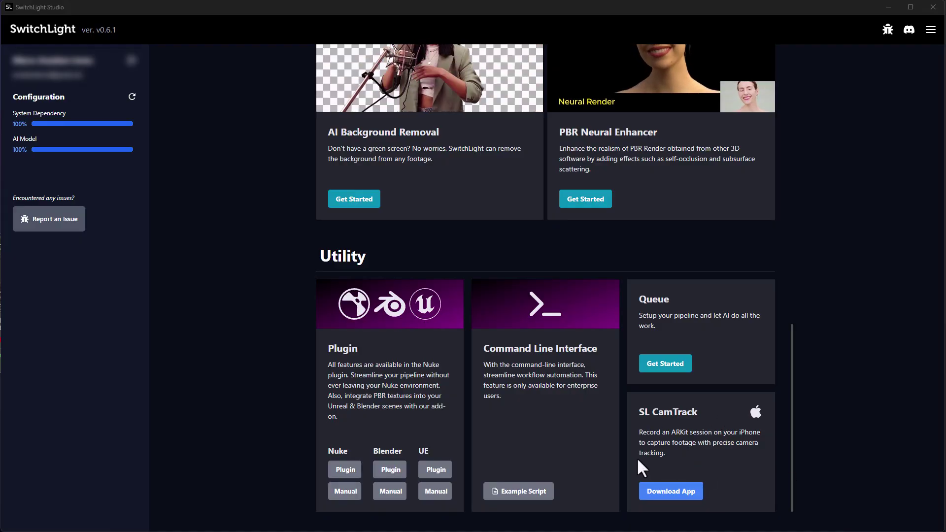
# Load the AI Virtual Production sample project with the woman in the 360° theatre.
pyautogui.scroll(10, 531, 422)
pyautogui.scroll(1, 515, 377)
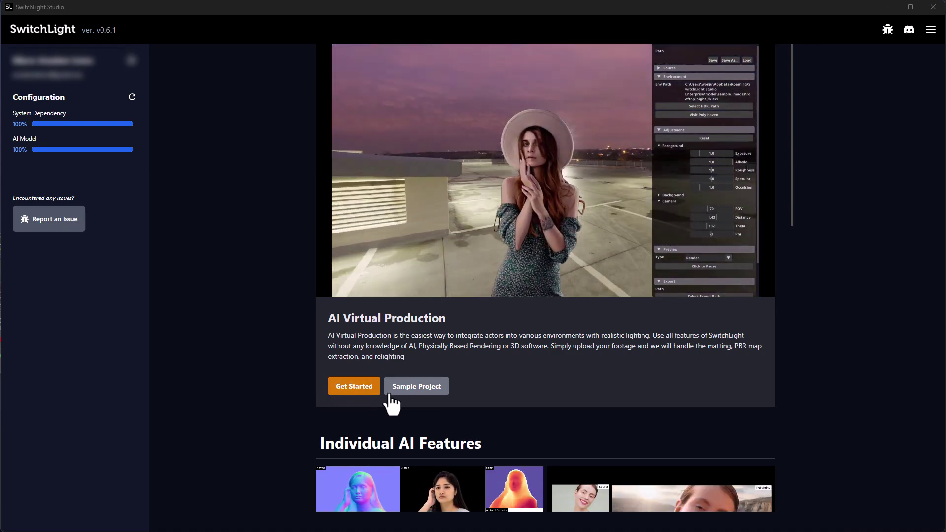
pyautogui.click(409, 393)
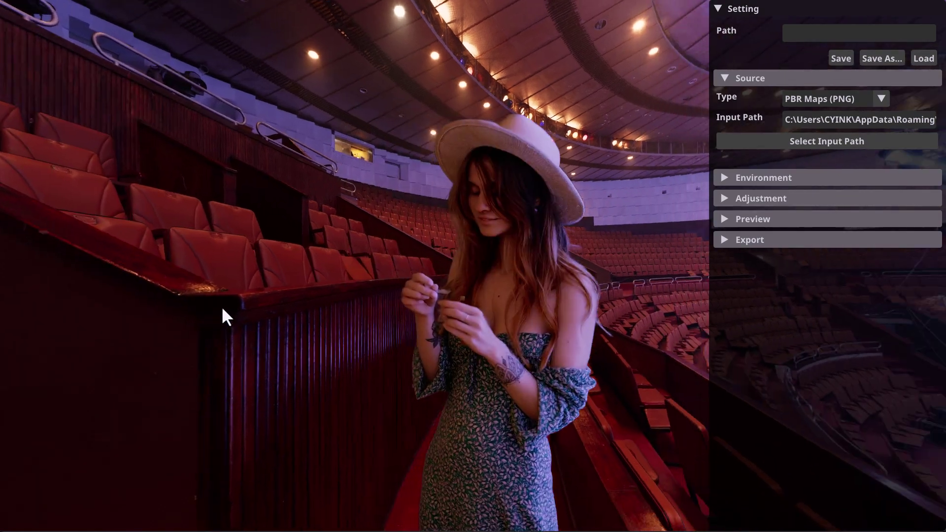
# Rotate the 360° theatre HDRI around the woman until the lit circus stage is behind her.
pyautogui.moveTo(222, 309); pyautogui.dragTo(548, 232)
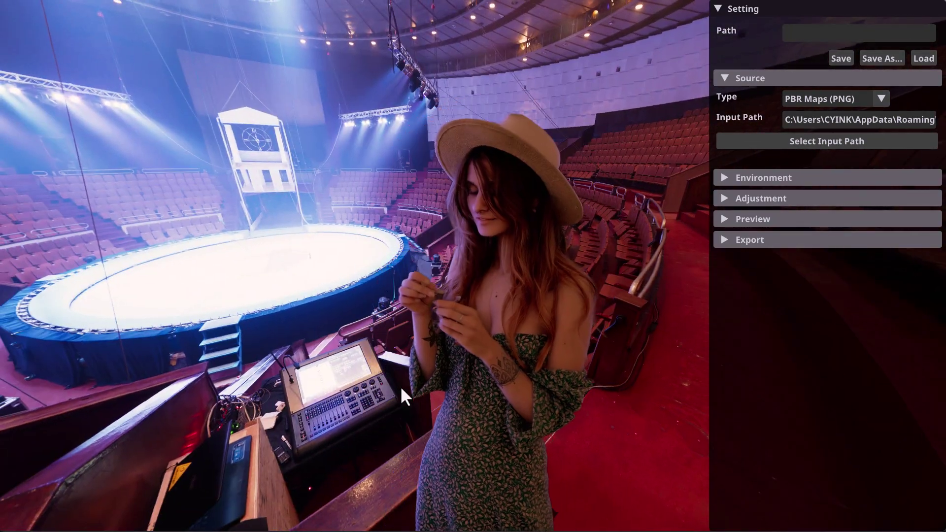
pyautogui.moveTo(459, 366); pyautogui.dragTo(339, 269)
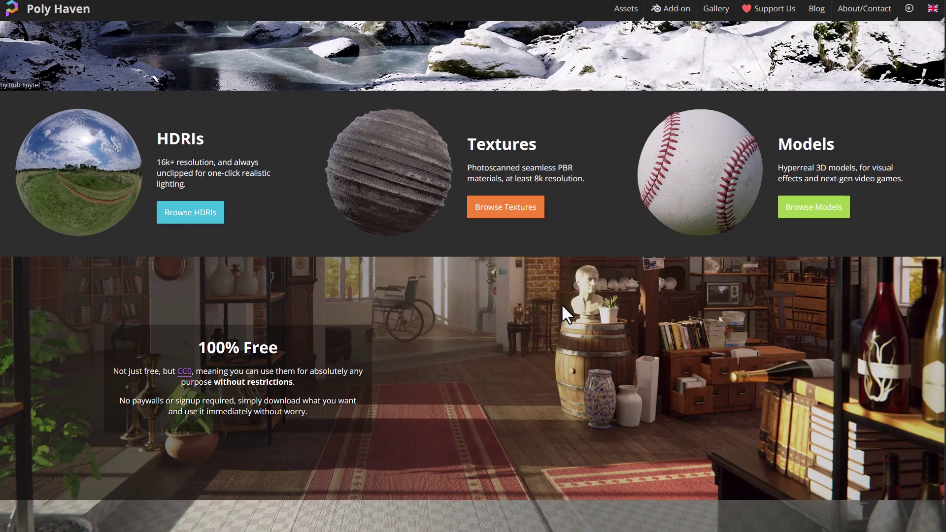
# Browse Poly Haven's HDRI gallery and filter it to the Studio category.
pyautogui.click(196, 223)
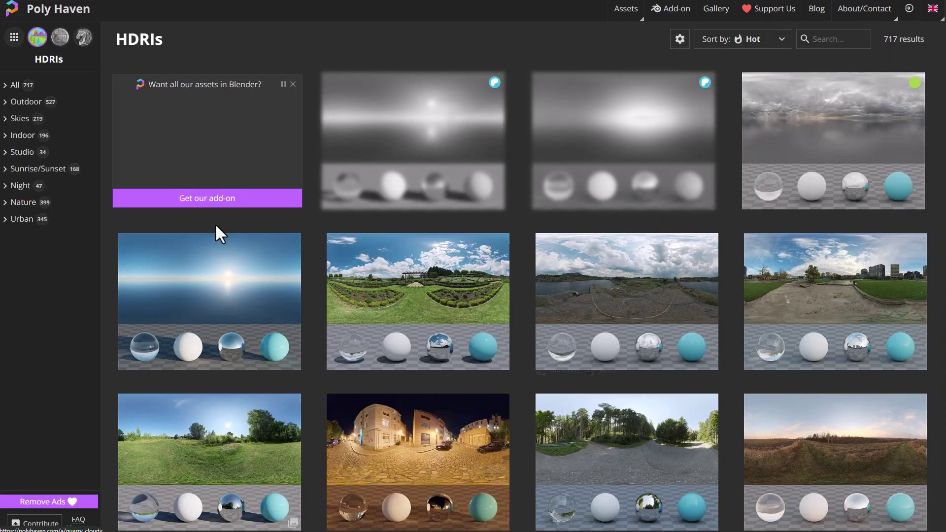
pyautogui.scroll(-3, 567, 279)
pyautogui.scroll(-15, 597, 284)
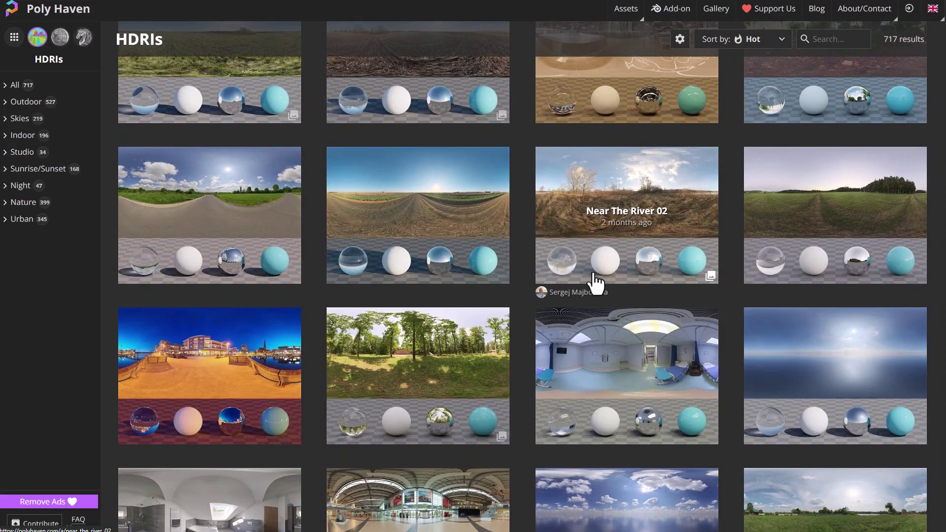
pyautogui.scroll(-10, 596, 284)
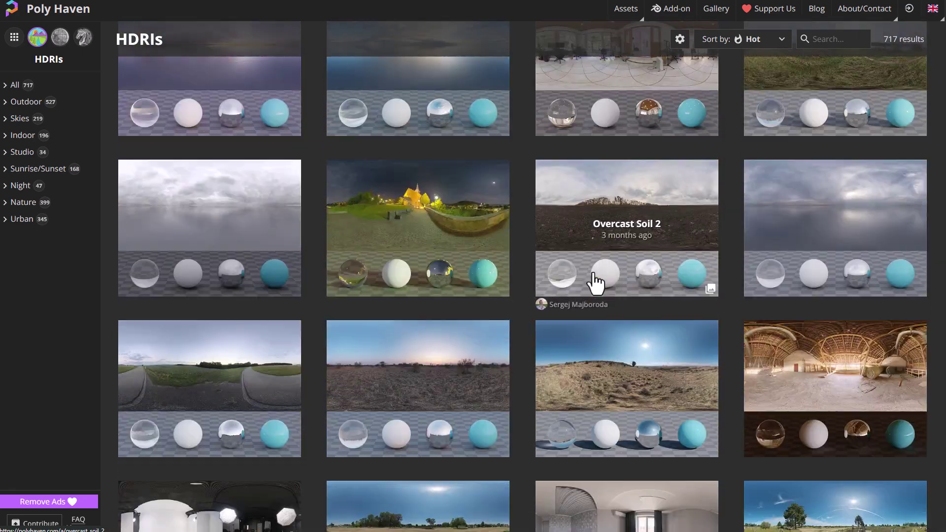
pyautogui.click(16, 154)
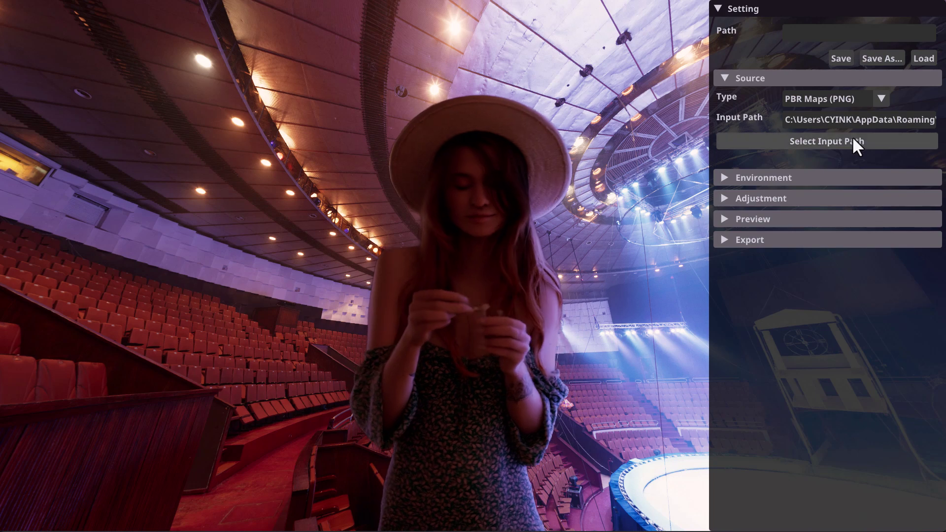
# Set source type to MP4 or MOV, load dancing girl-.mp4, and analyze it into PBR passes.
pyautogui.click(874, 98)
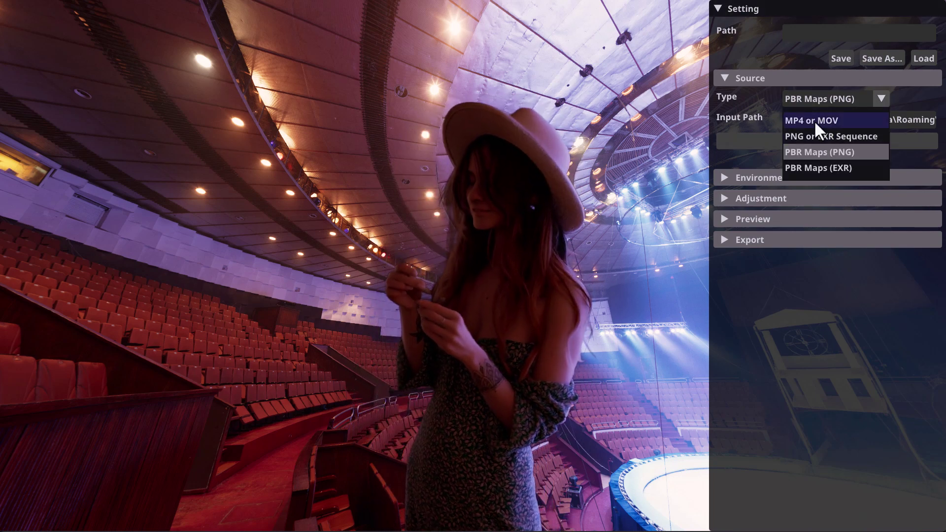
pyautogui.click(817, 120)
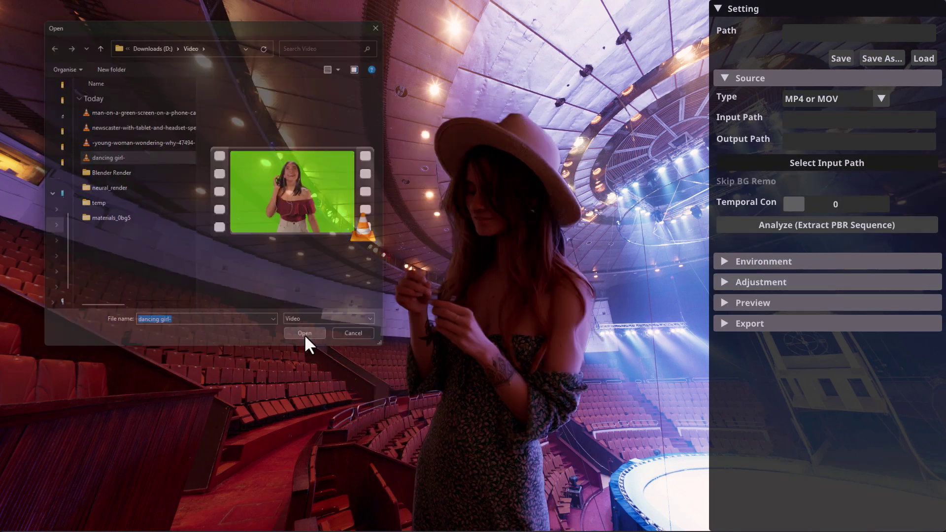
pyautogui.click(304, 334)
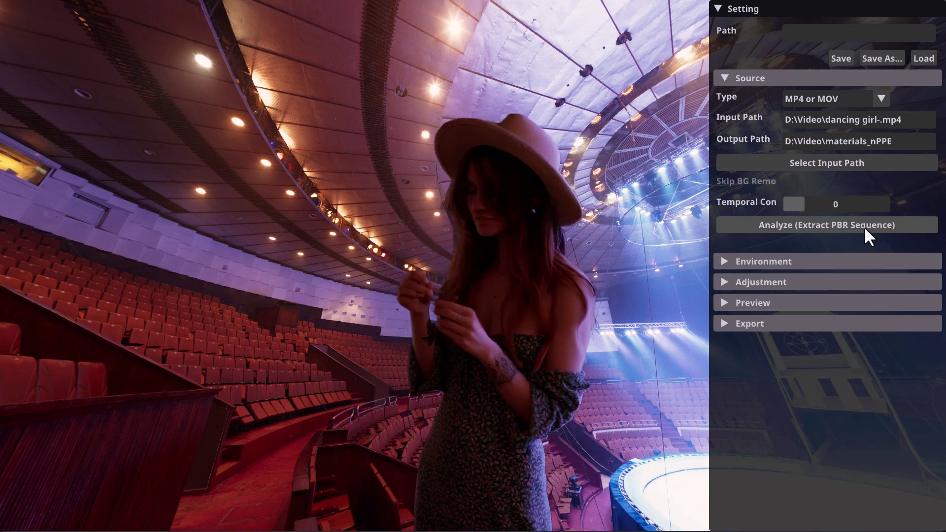
pyautogui.click(866, 228)
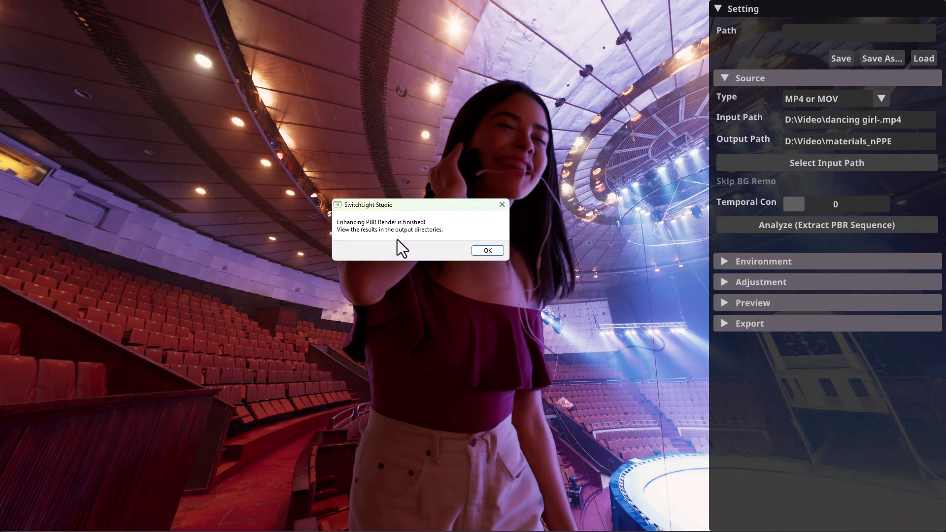
pyautogui.click(484, 249)
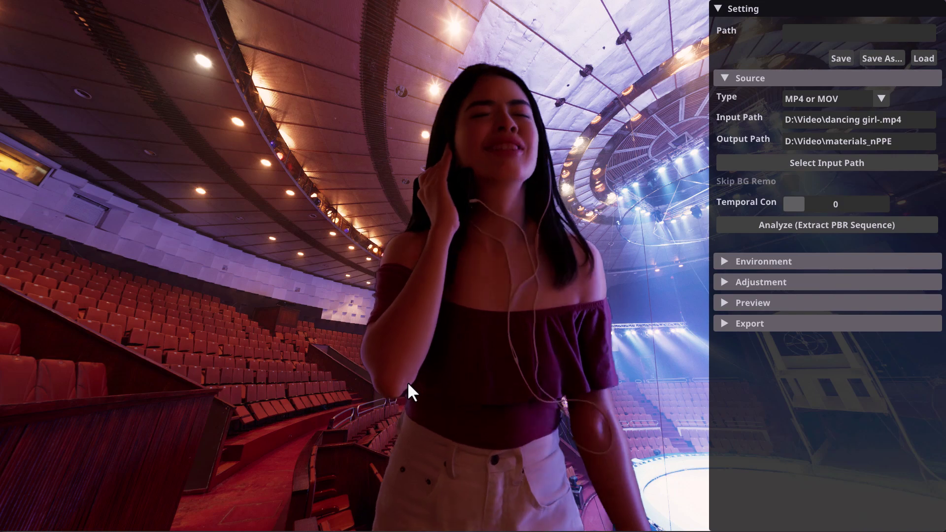
# Rotate the theatre HDRI so the rows of red seats stand behind the dancer.
pyautogui.moveTo(645, 268); pyautogui.dragTo(60, 256)
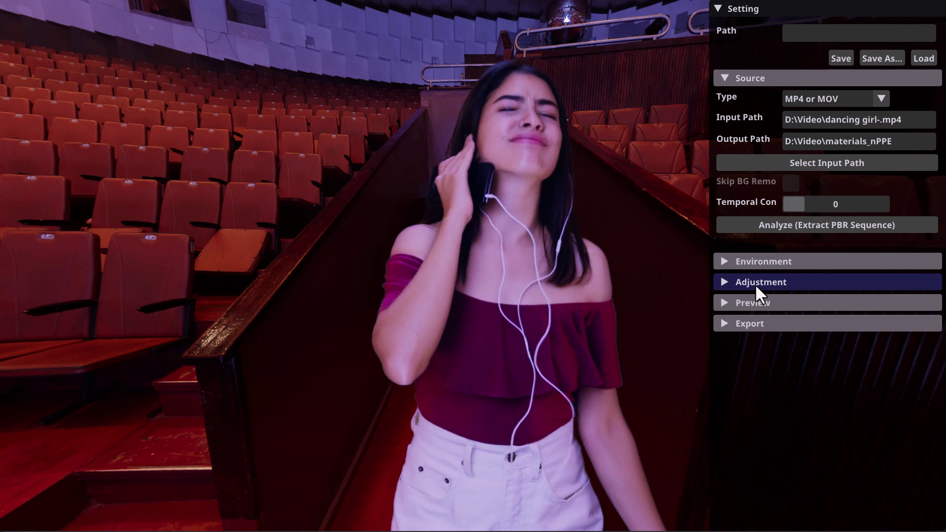
# Preview the Albedo, Normal and Roughness passes of the dancing girl video.
pyautogui.click(759, 302)
pyautogui.click(829, 324)
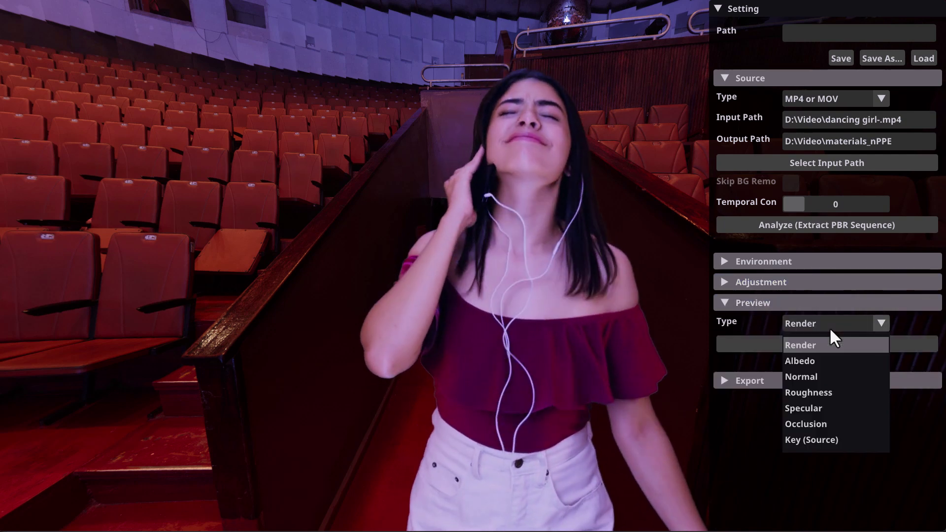
pyautogui.click(835, 360)
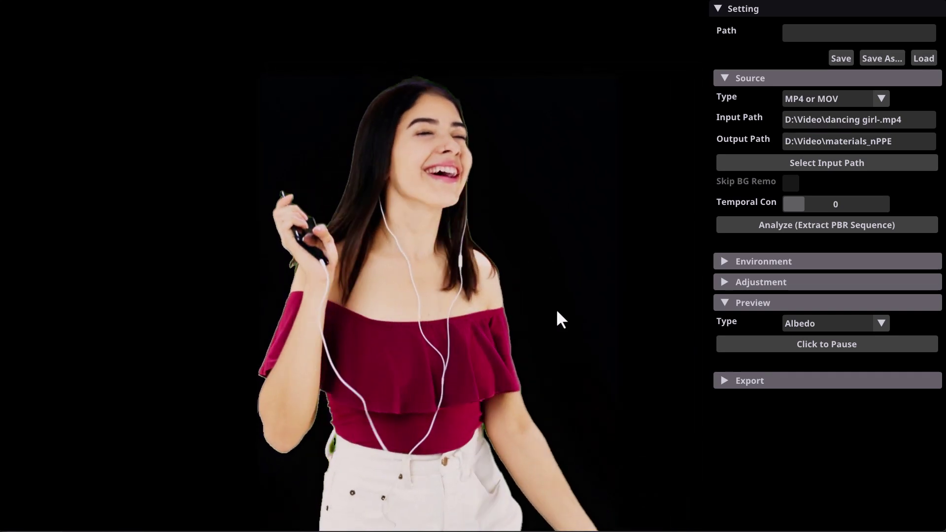
pyautogui.click(825, 323)
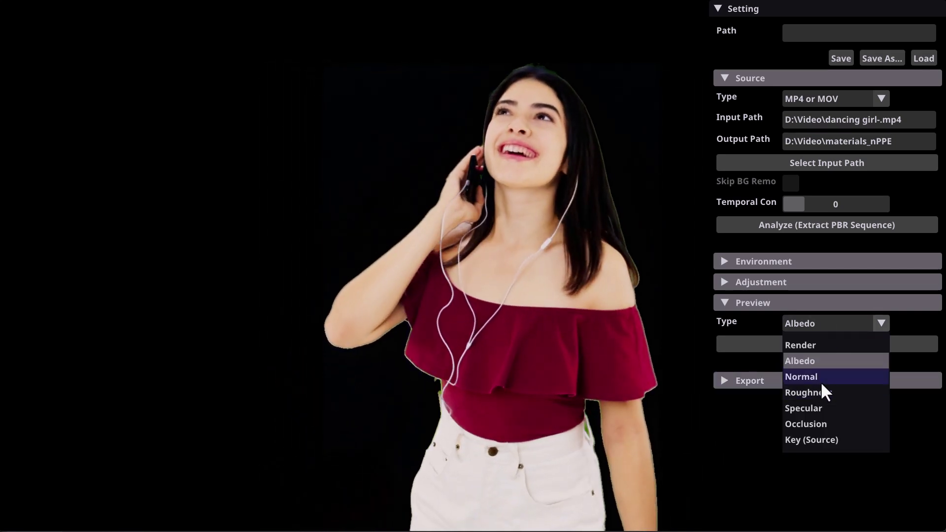
pyautogui.click(821, 377)
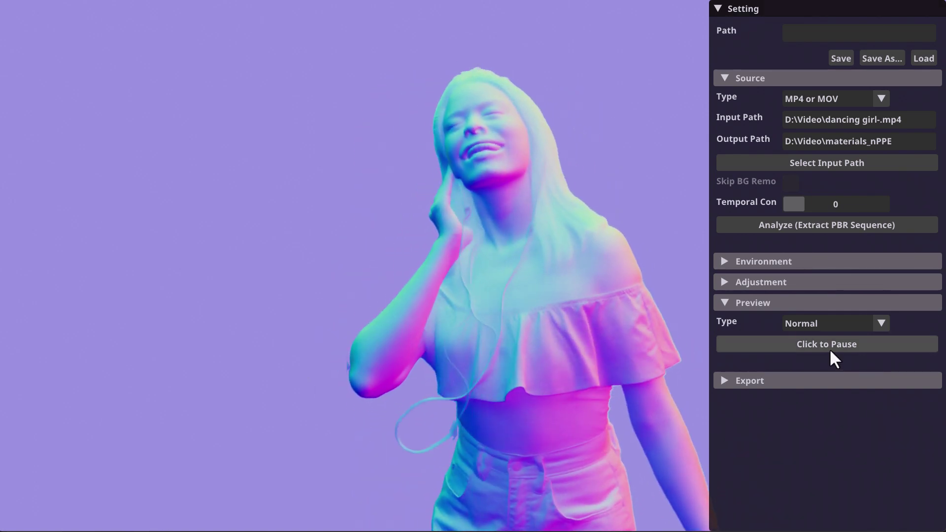
pyautogui.click(829, 323)
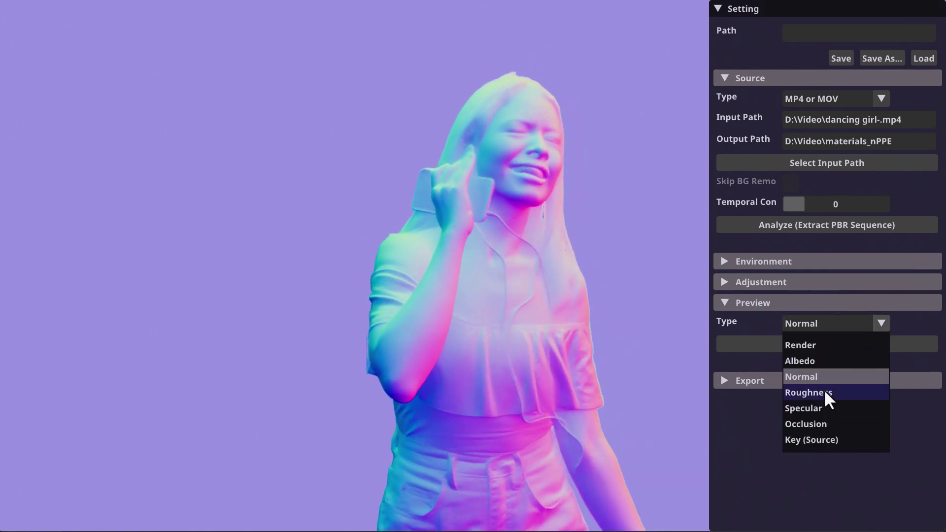
pyautogui.click(824, 392)
# Preview the Specular and Key (Source) passes, then return the preview to Render.
pyautogui.click(833, 324)
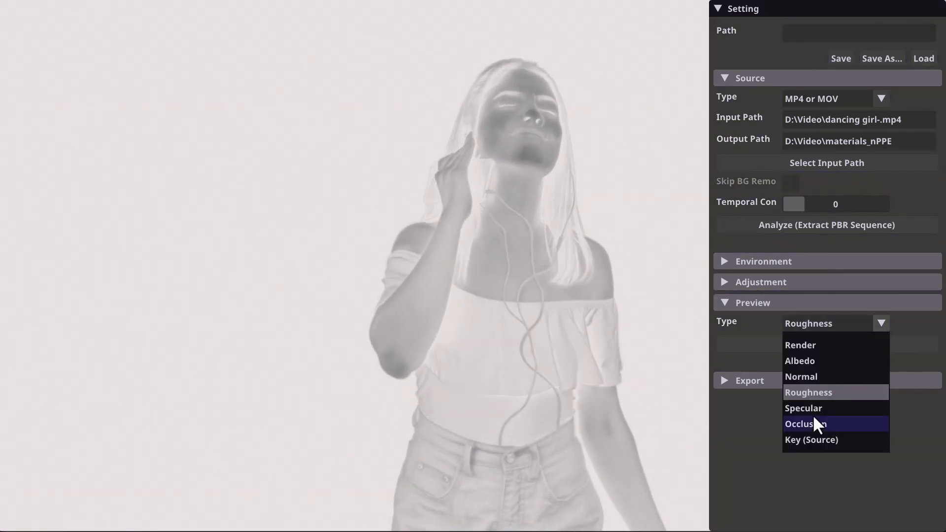
pyautogui.click(812, 409)
pyautogui.scroll(-1, 844, 321)
pyautogui.click(844, 320)
pyautogui.click(818, 440)
pyautogui.click(830, 325)
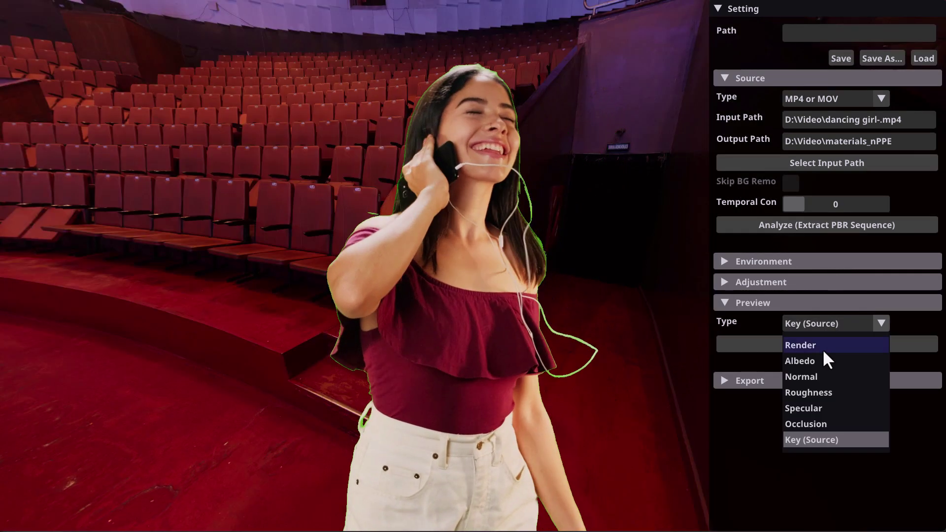
pyautogui.click(820, 346)
# Orbit the theatre backdrop up toward the dome ceiling, resume the preview, and show Environment settings.
pyautogui.click(820, 345)
pyautogui.moveTo(353, 382); pyautogui.dragTo(60, 316)
pyautogui.moveTo(8, 390); pyautogui.dragTo(227, 395)
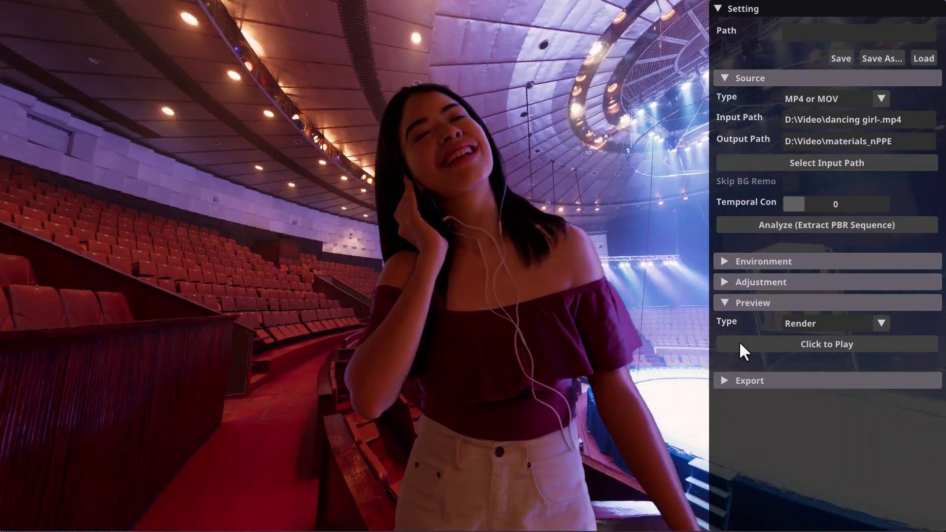
pyautogui.click(813, 343)
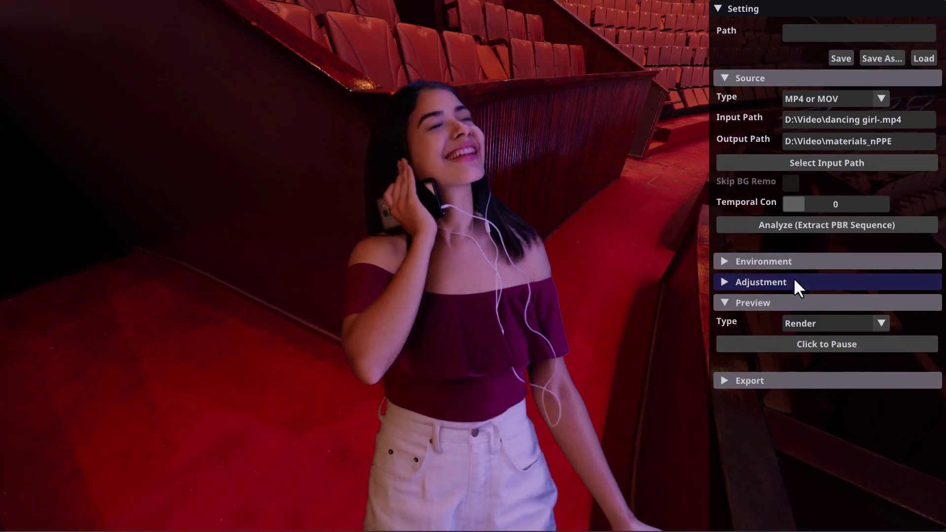
pyautogui.click(788, 262)
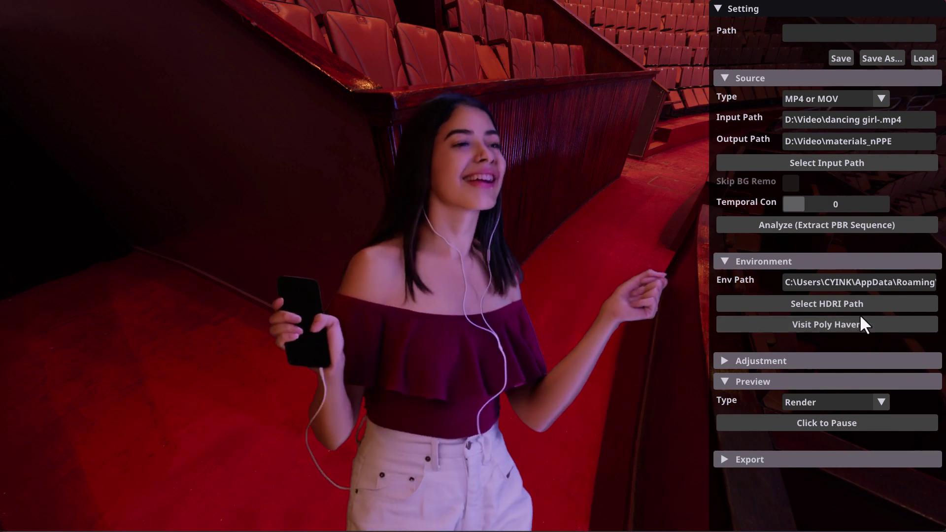
# Load the rooftop_night_8k HDRI as the environment and rotate it around the dancer.
pyautogui.click(866, 306)
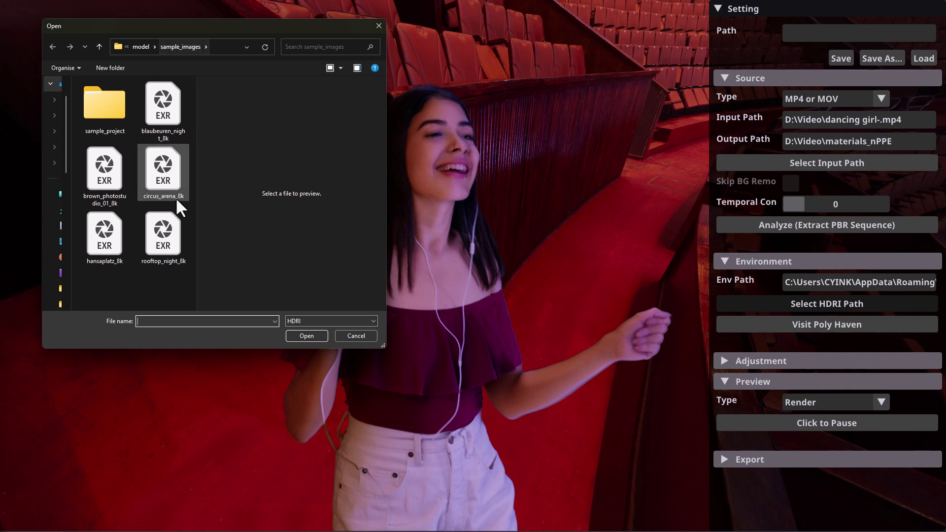
pyautogui.click(111, 234)
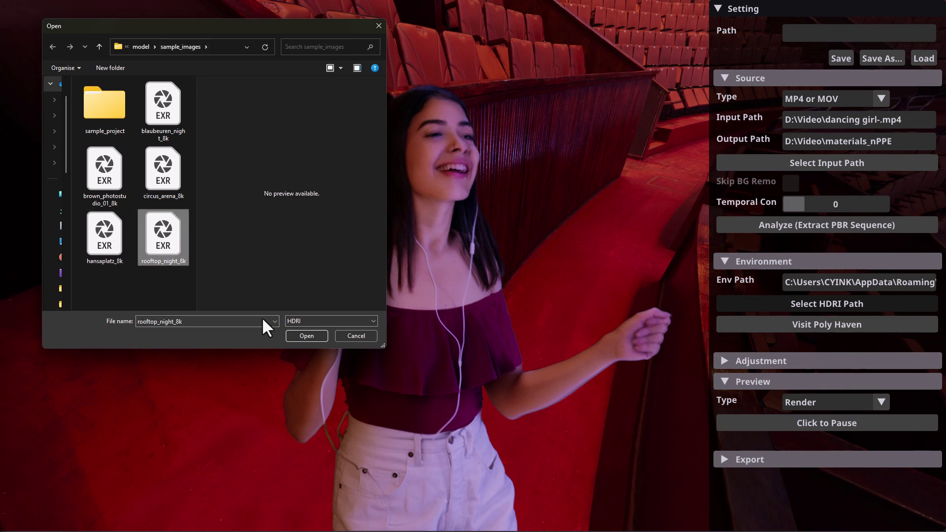
pyautogui.click(307, 336)
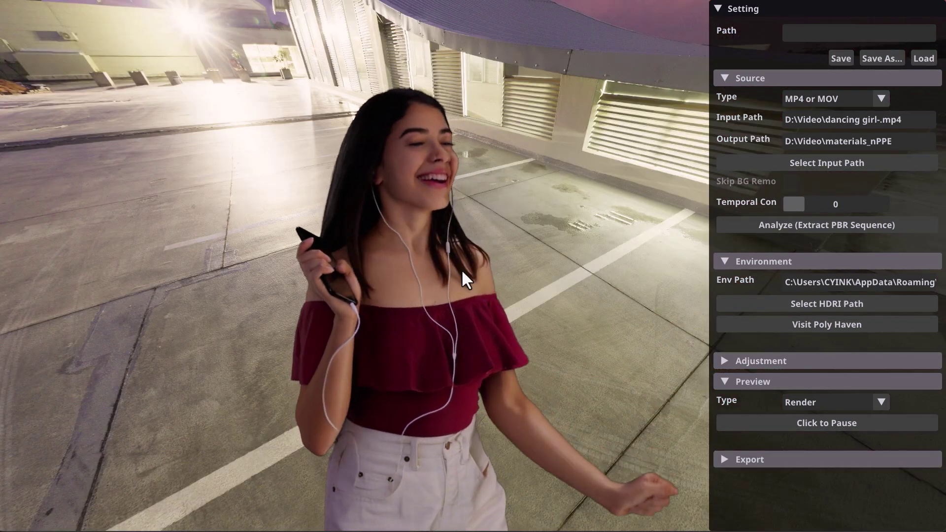
pyautogui.moveTo(461, 269); pyautogui.dragTo(51, 211)
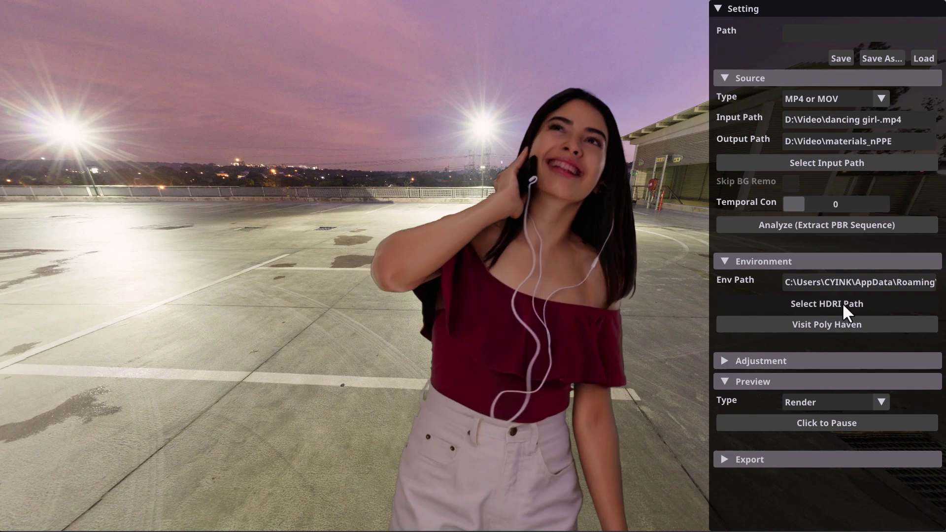
# Switch the environment to the blaubeuren_night_8k HDRI and rotate the night-park view.
pyautogui.click(851, 302)
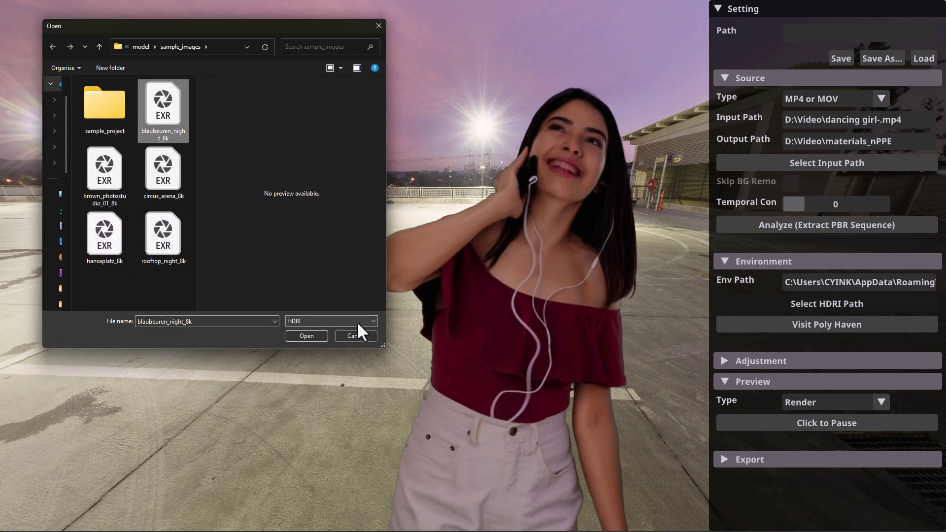
pyautogui.click(306, 337)
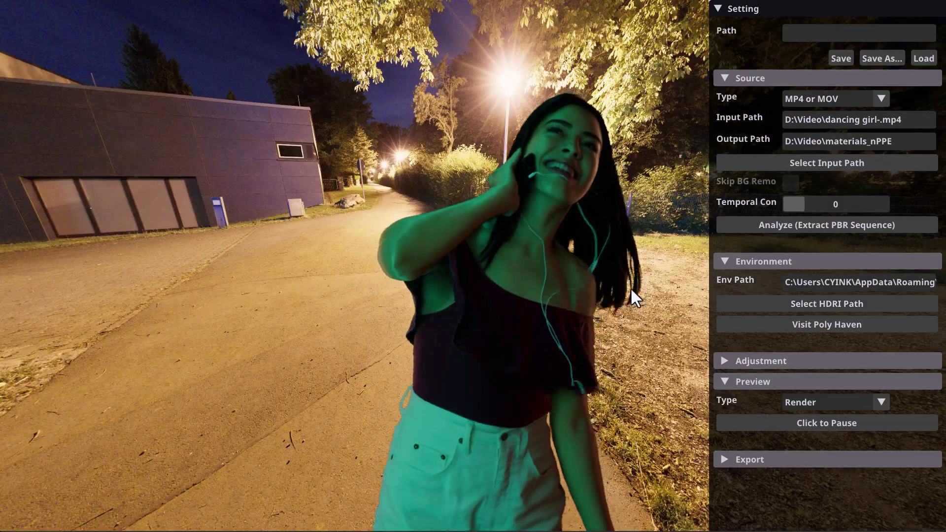
pyautogui.moveTo(631, 288); pyautogui.dragTo(315, 347)
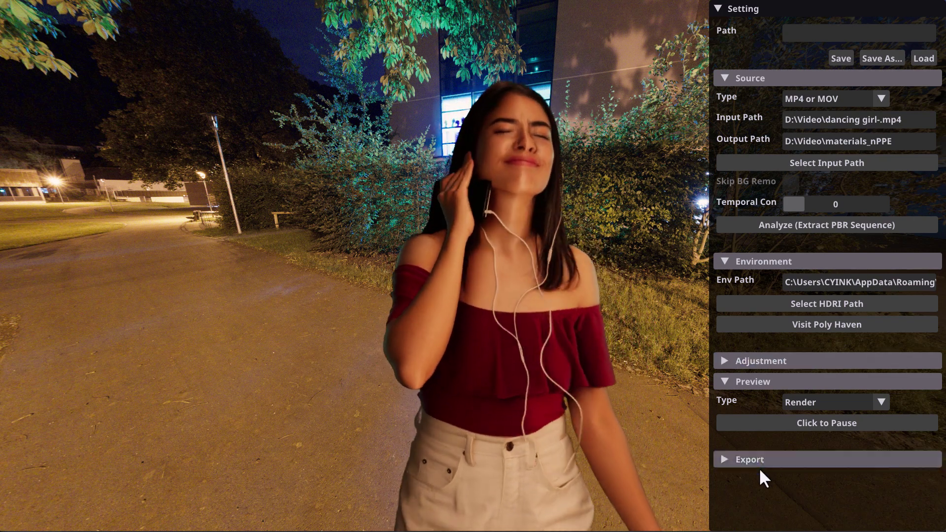
# Choose EXR as the format in the Export settings.
pyautogui.click(764, 461)
pyautogui.scroll(-2, 764, 443)
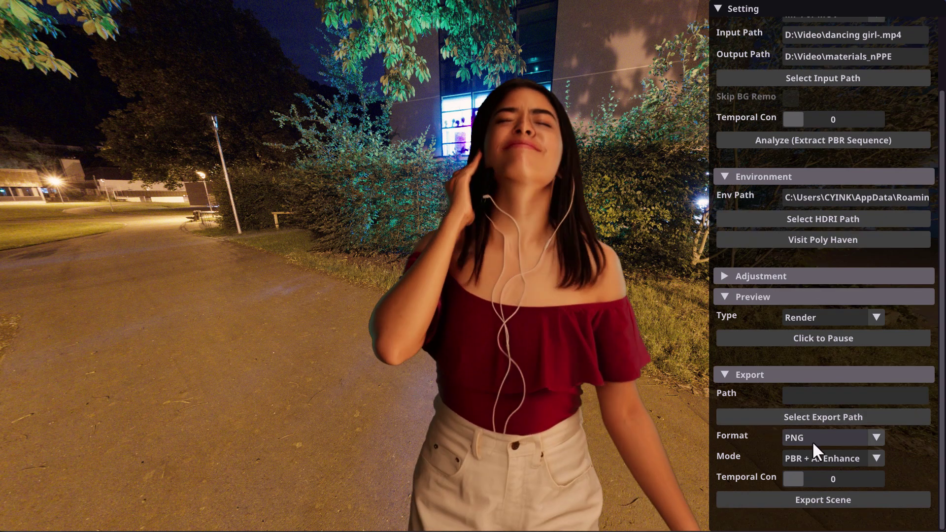
pyautogui.click(814, 439)
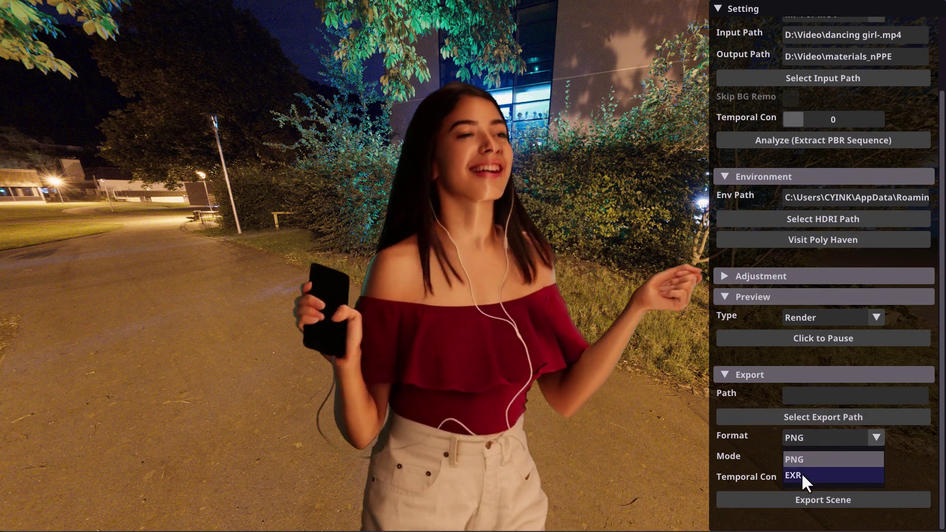
pyautogui.click(800, 477)
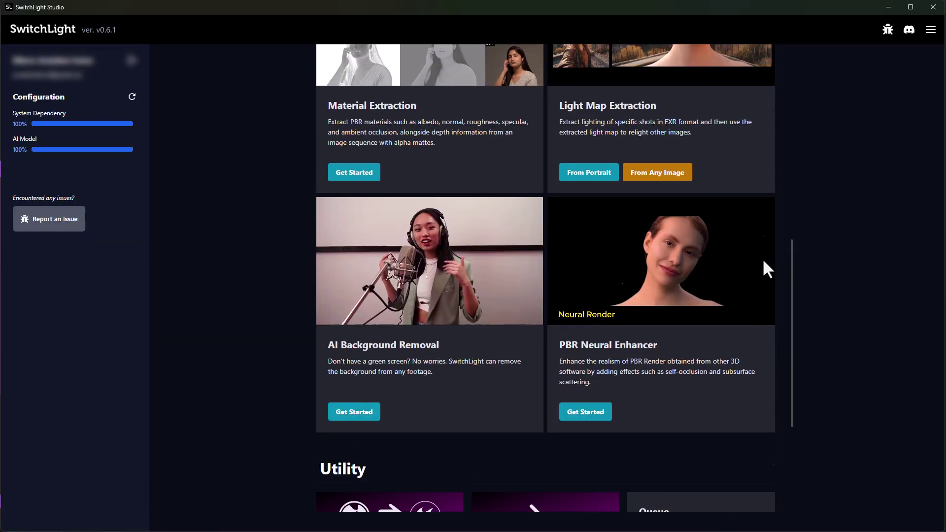
# Launch the PBR Neural Enhancer from its Get Started card on the home screen.
pyautogui.scroll(1, 759, 269)
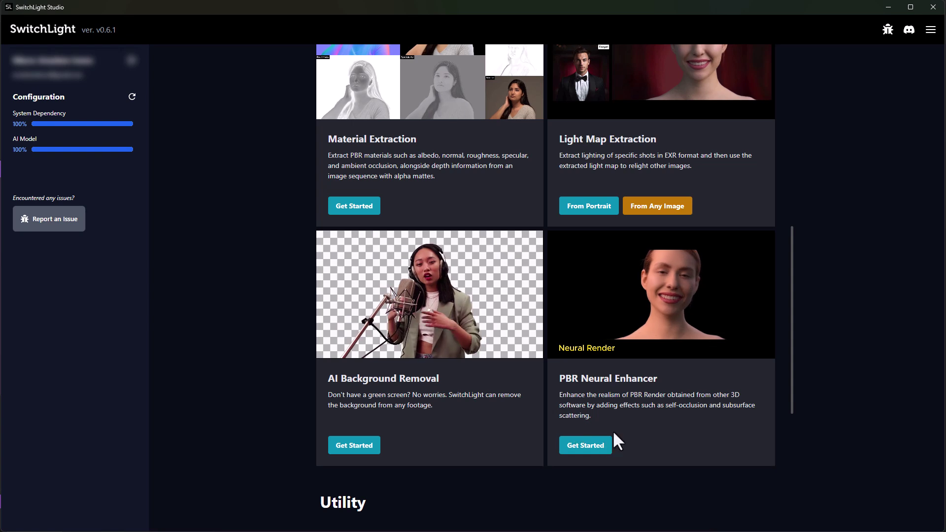
pyautogui.click(589, 446)
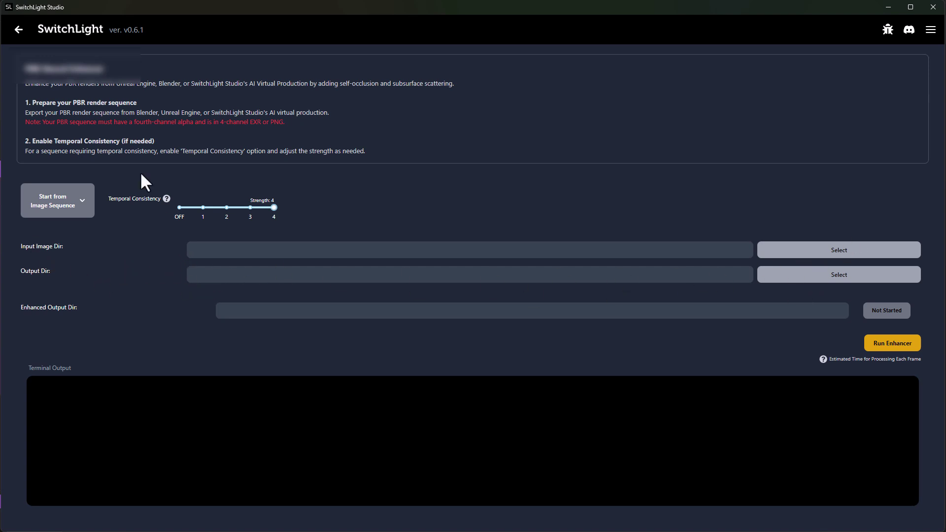
# Go back to the home screen and browse down to Utility, then up to Individual AI Features.
pyautogui.click(18, 31)
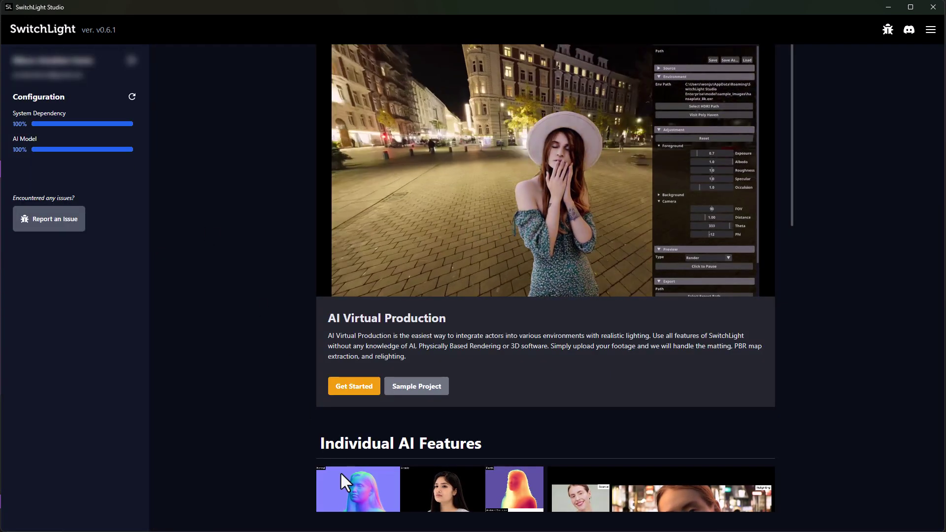
pyautogui.scroll(-7, 341, 470)
pyautogui.scroll(5, 341, 471)
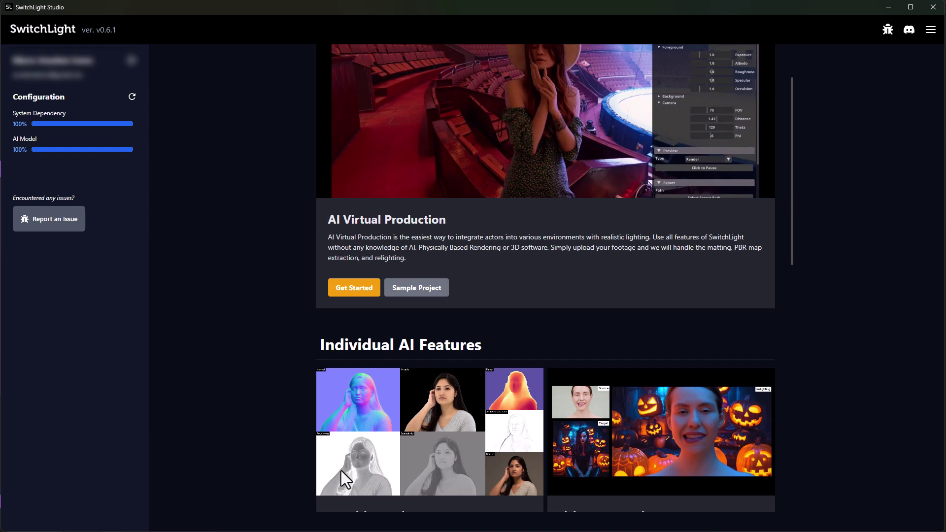
pyautogui.scroll(-6, 341, 471)
pyautogui.scroll(-7, 340, 468)
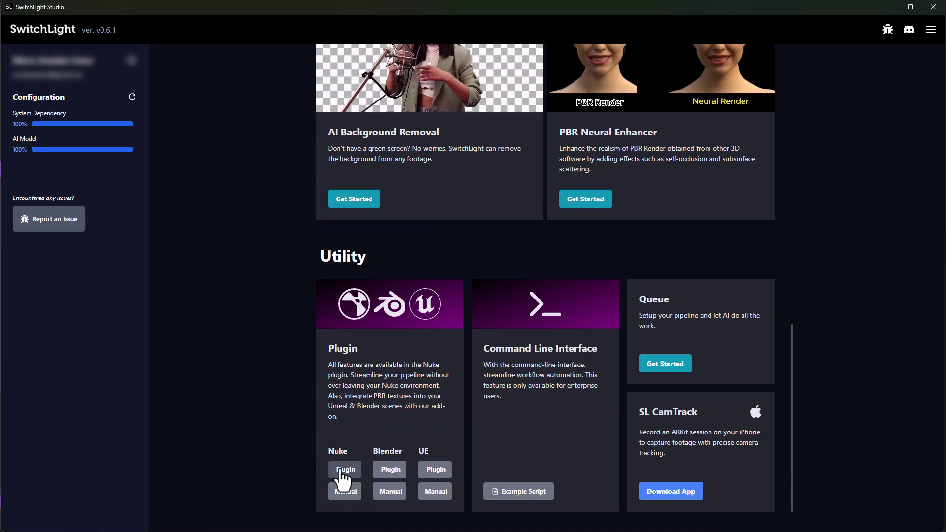
pyautogui.scroll(2, 344, 476)
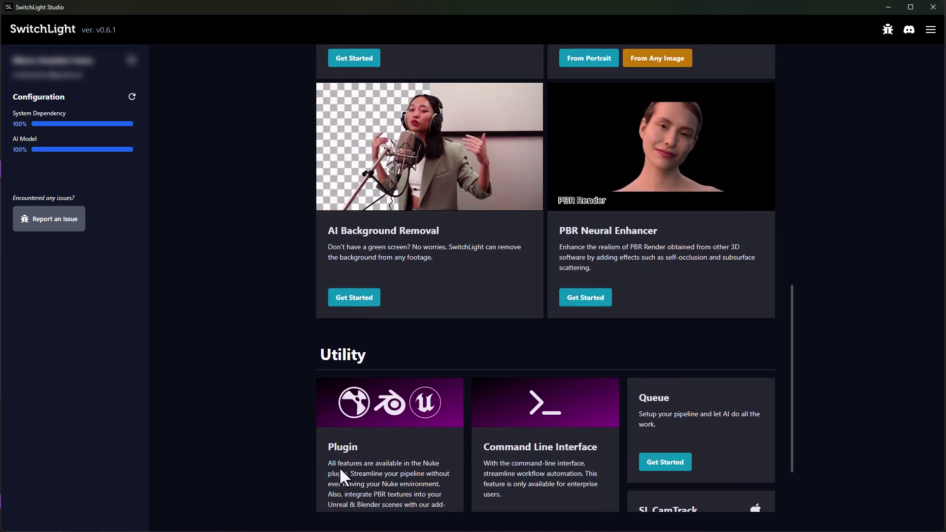
pyautogui.scroll(7, 342, 473)
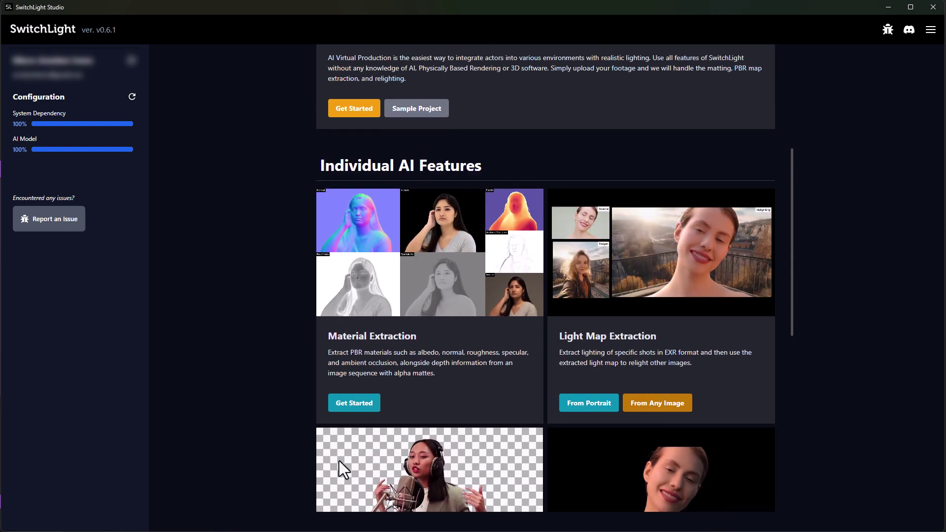